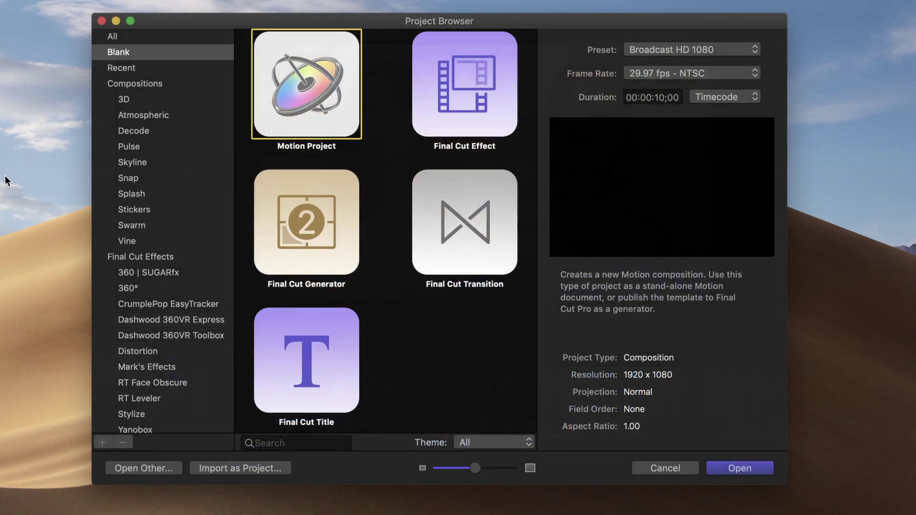
# - Create a Broadcast HD 1080 Final Cut Title project and delete its Type Text Here layer
pyautogui.click(332, 364)
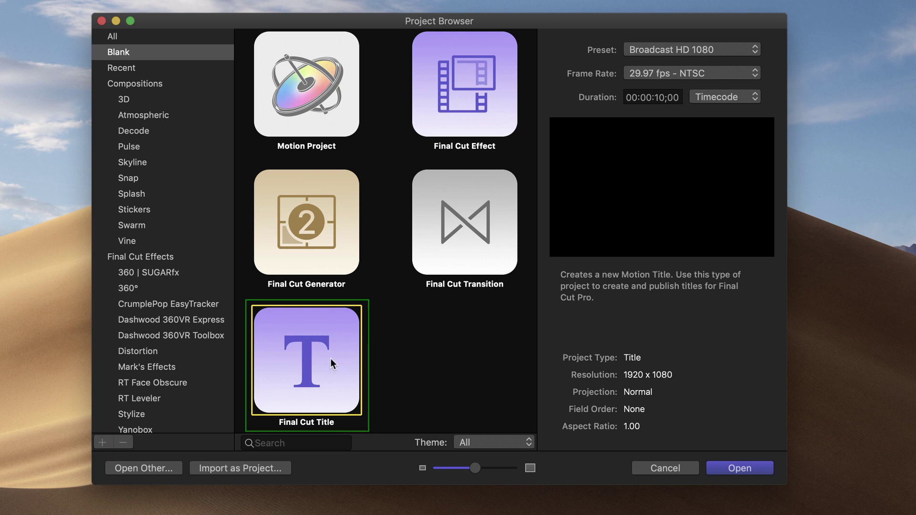
pyautogui.click(700, 50)
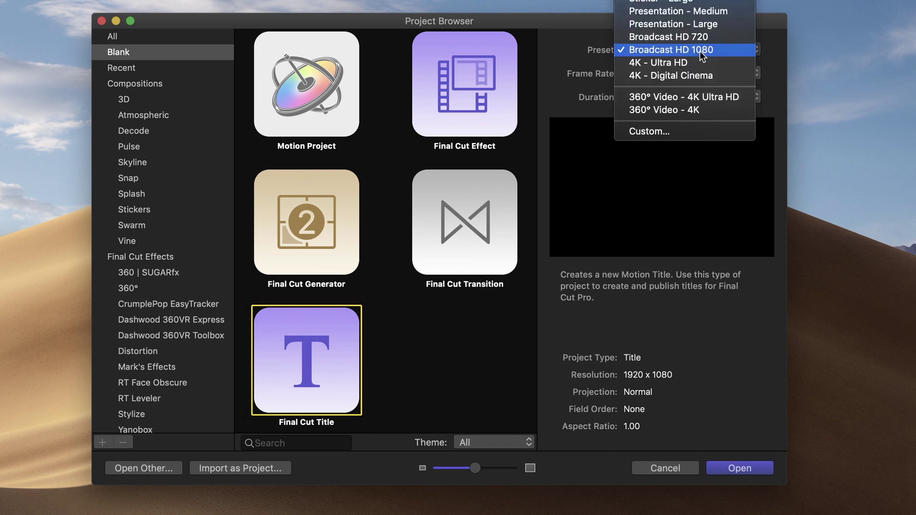
pyautogui.click(701, 51)
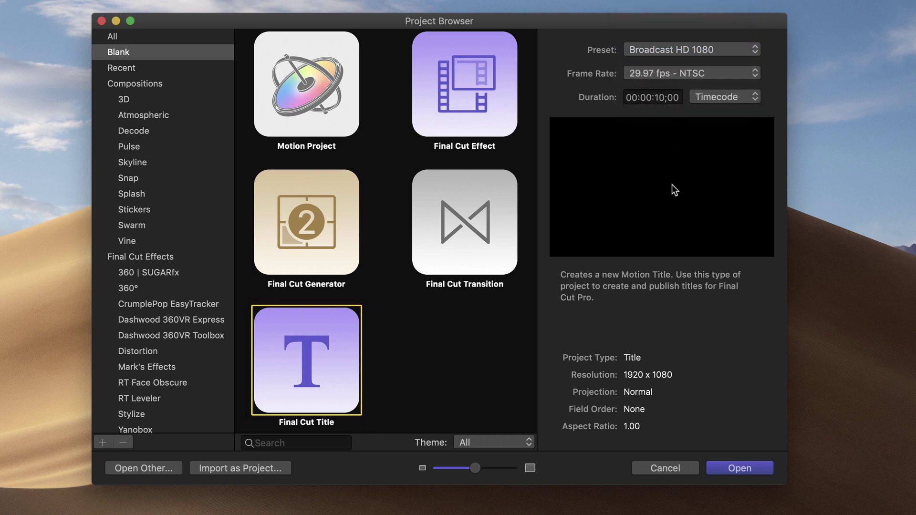
pyautogui.click(744, 470)
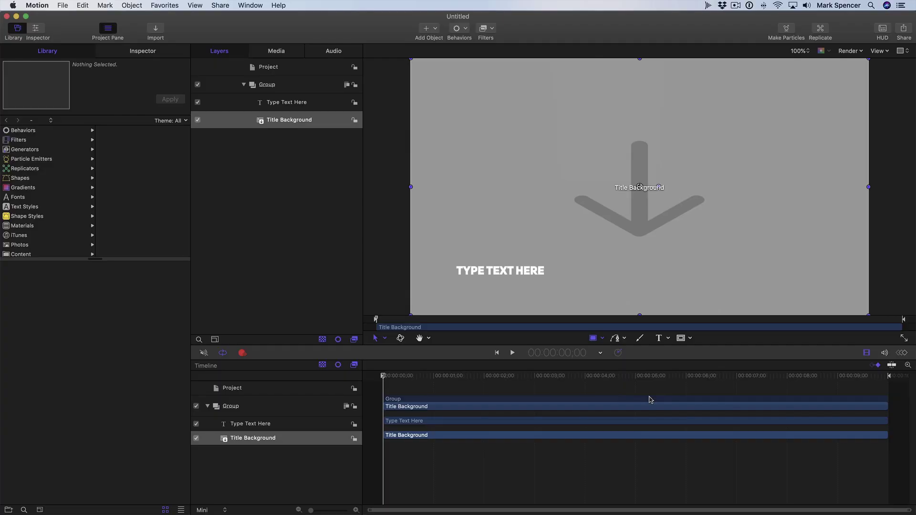
pyautogui.click(314, 105)
pyautogui.press('Delete')
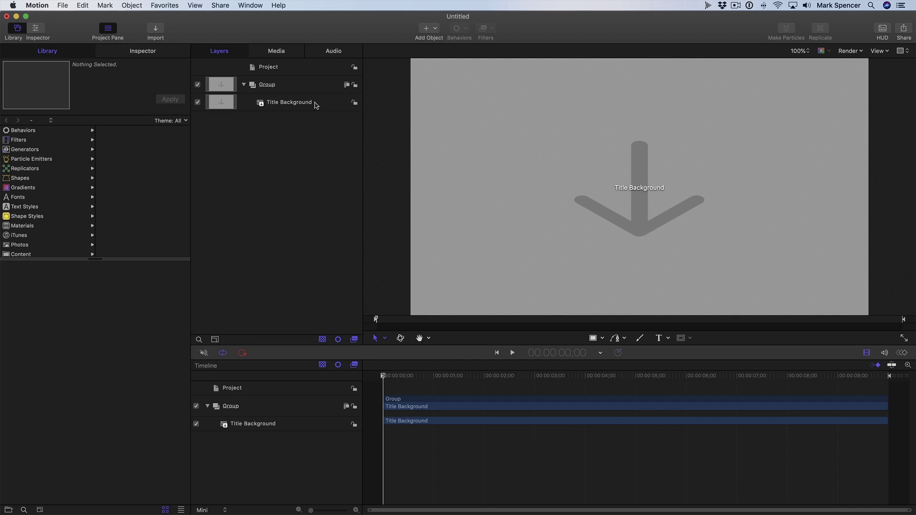
# - Publish the project as the template 'My adjustment layer' in the Custom category
pyautogui.press('super+s')
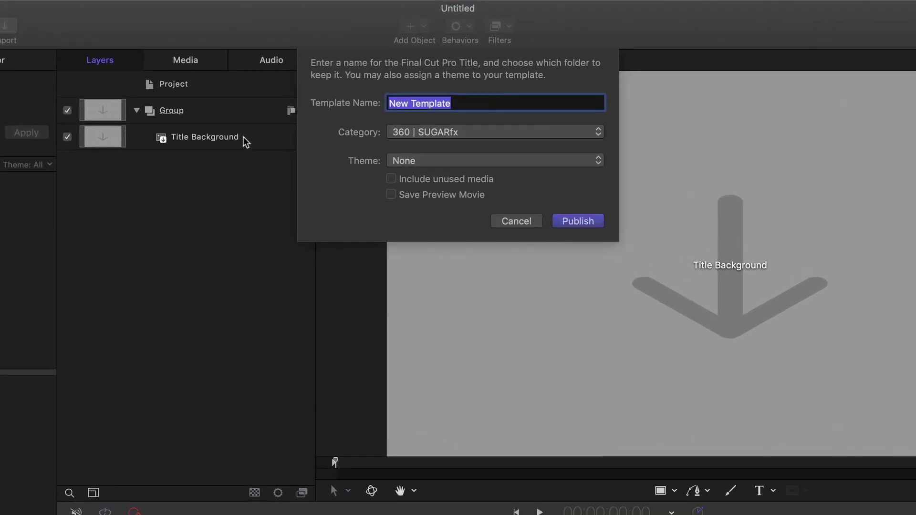
pyautogui.write('My adjustment layer')
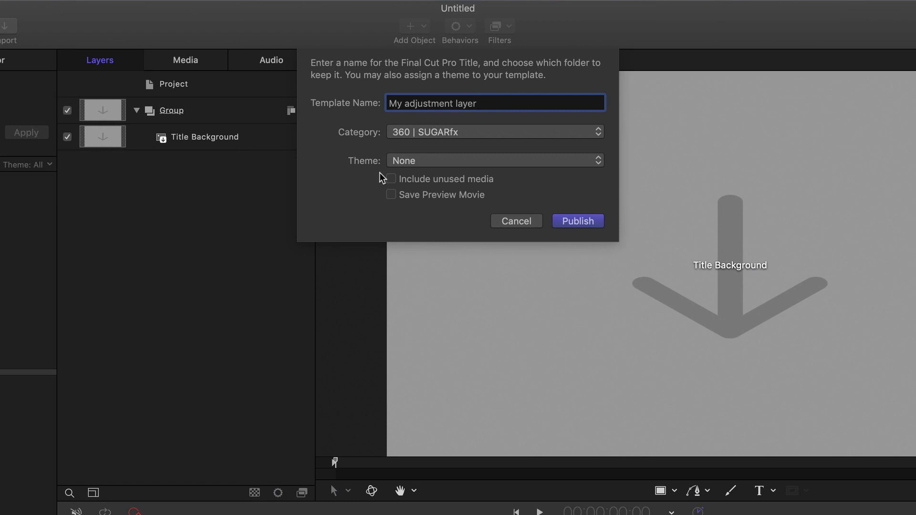
pyautogui.click(483, 135)
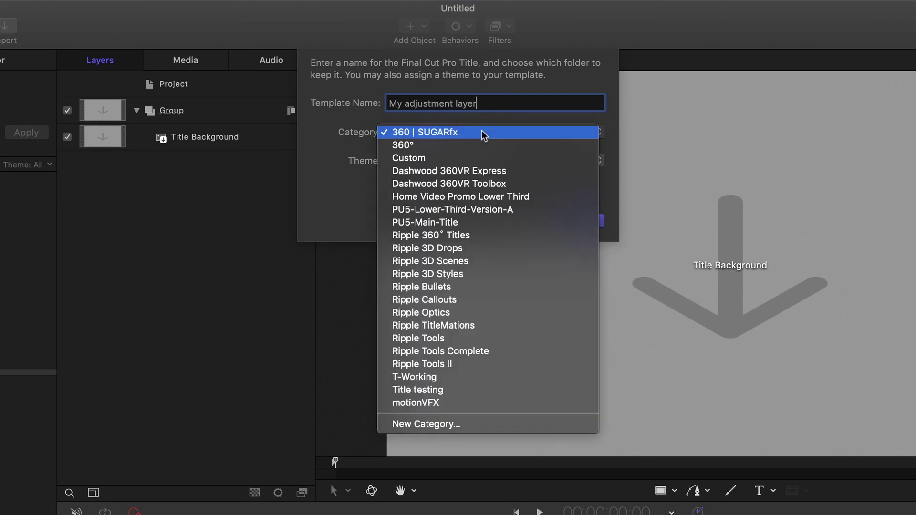
pyautogui.click(476, 158)
pyautogui.click(580, 222)
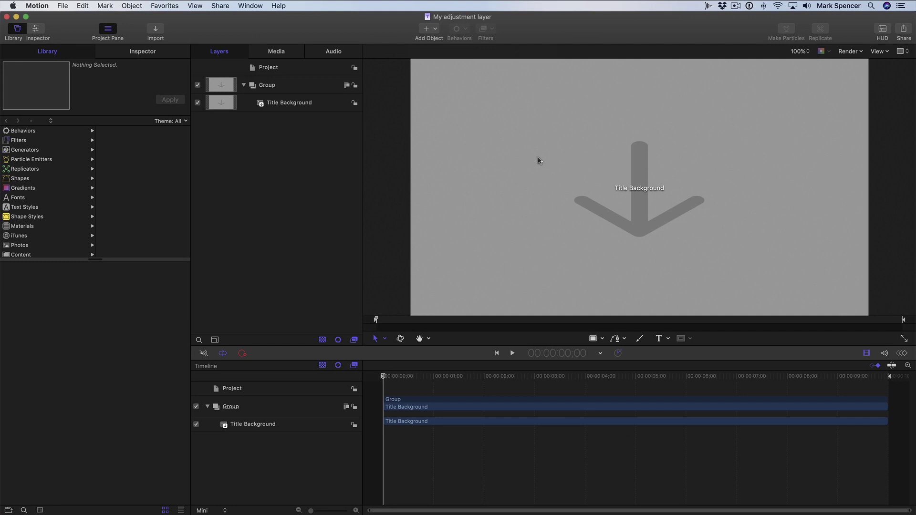
# - In Final Cut Pro's Custom titles, preview My adjustment layer, then select RT Adjustment Layer
pyautogui.press('super+Tab')
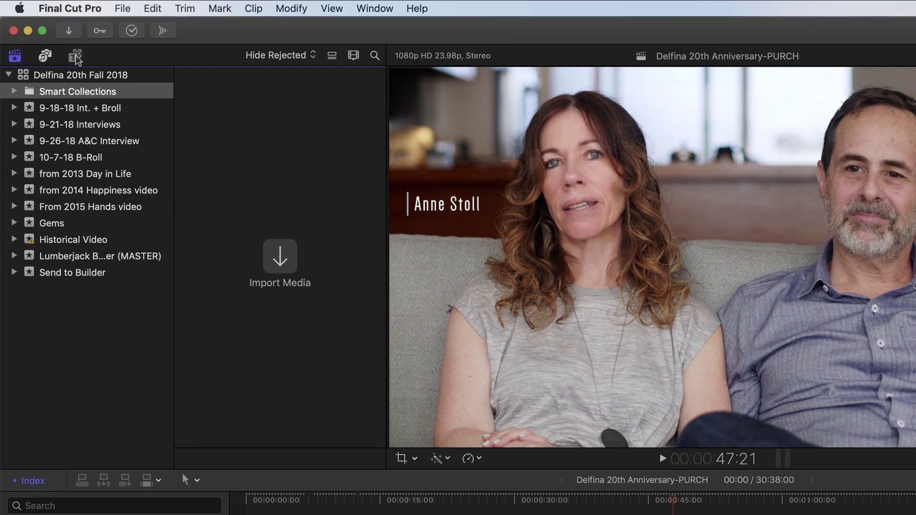
pyautogui.click(50, 37)
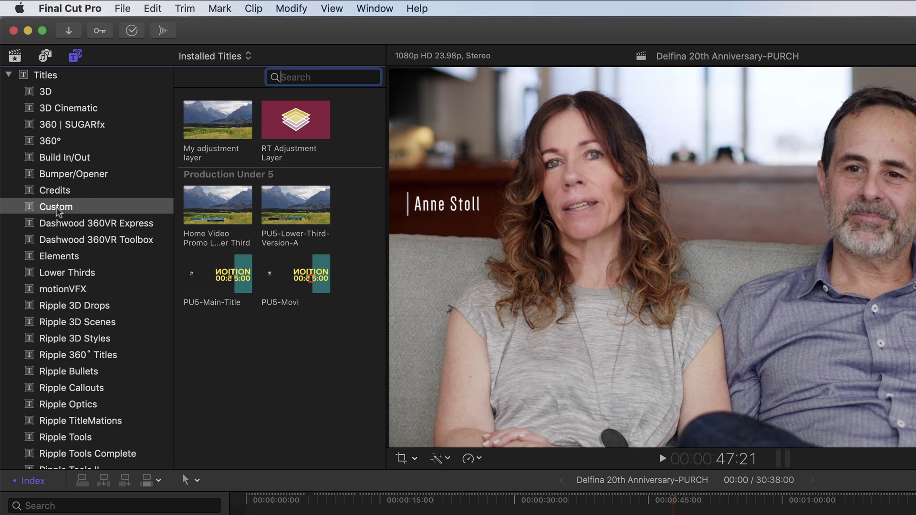
pyautogui.click(213, 128)
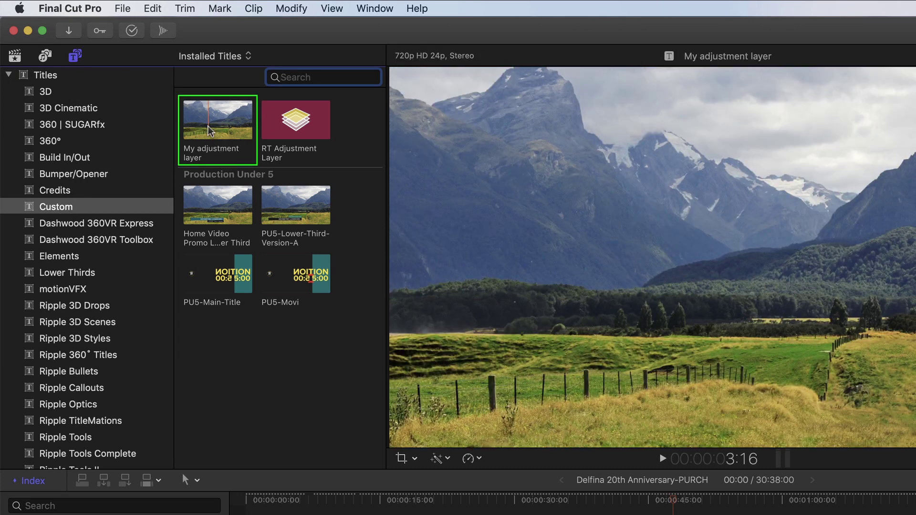
pyautogui.click(360, 146)
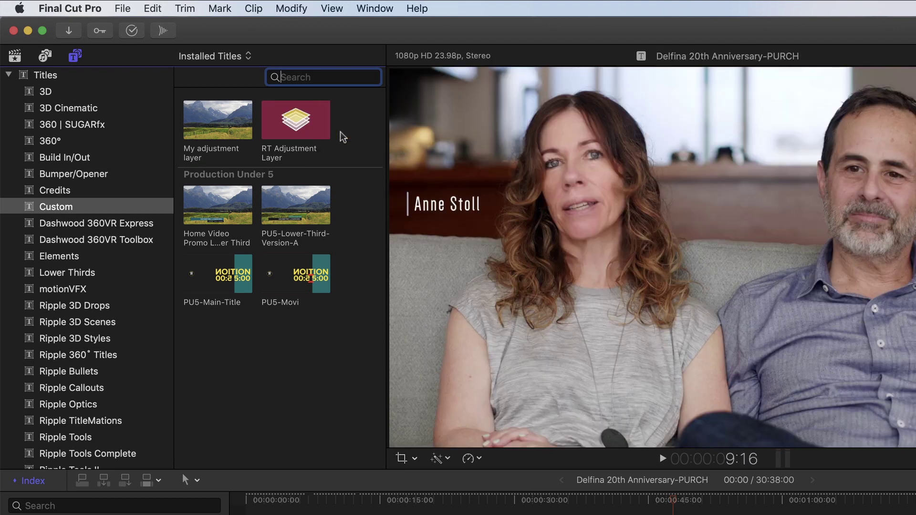
pyautogui.click(297, 145)
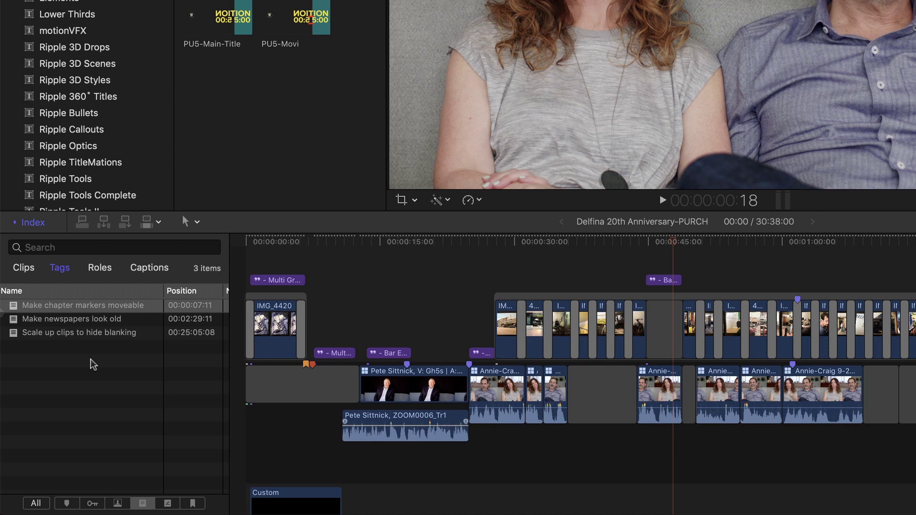
# - Jump to the Make chapter markers moveable tag, zoom in, and park the playhead at 00:00:06:23
pyautogui.click(75, 309)
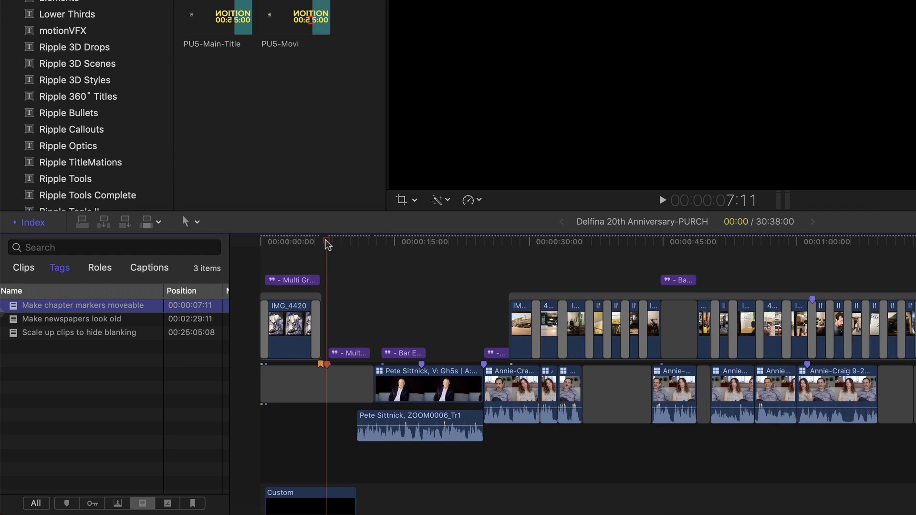
pyautogui.press('super+equal')
pyautogui.press('super+equal')
pyautogui.press('super+equal')
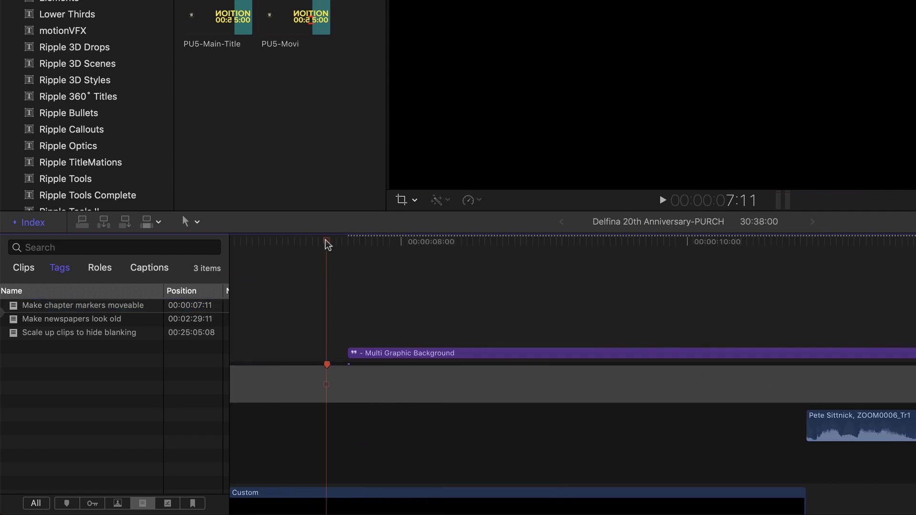
pyautogui.hscroll(-5, 514, 313)
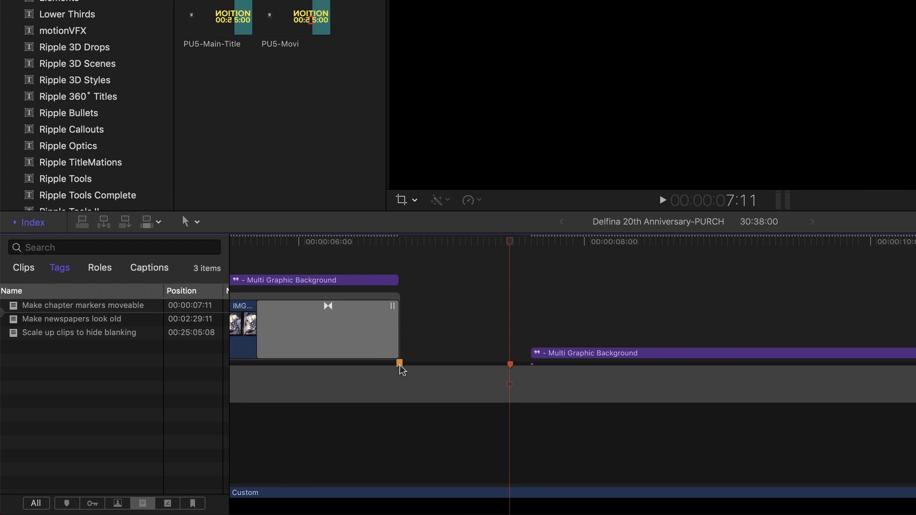
pyautogui.click(400, 364)
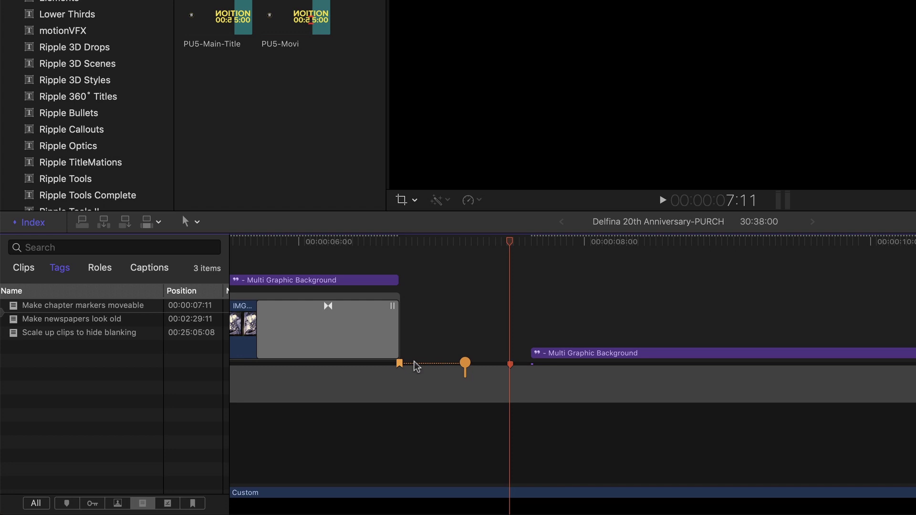
pyautogui.click(488, 286)
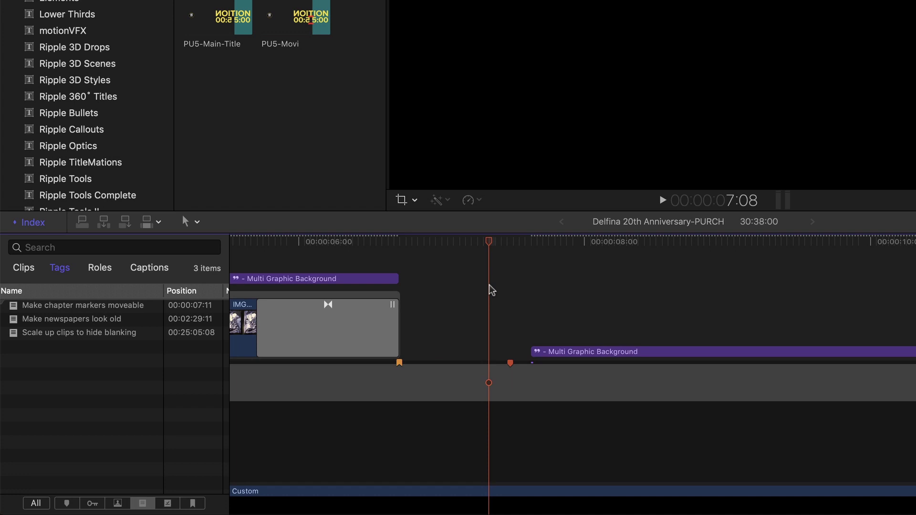
pyautogui.moveTo(489, 243); pyautogui.dragTo(440, 243)
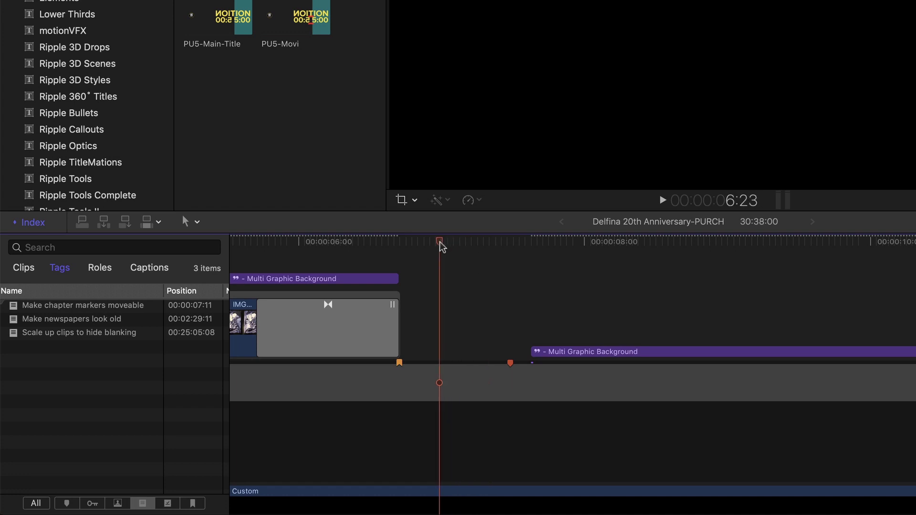
pyautogui.hscroll(1, 439, 245)
pyautogui.scroll(-1, 439, 245)
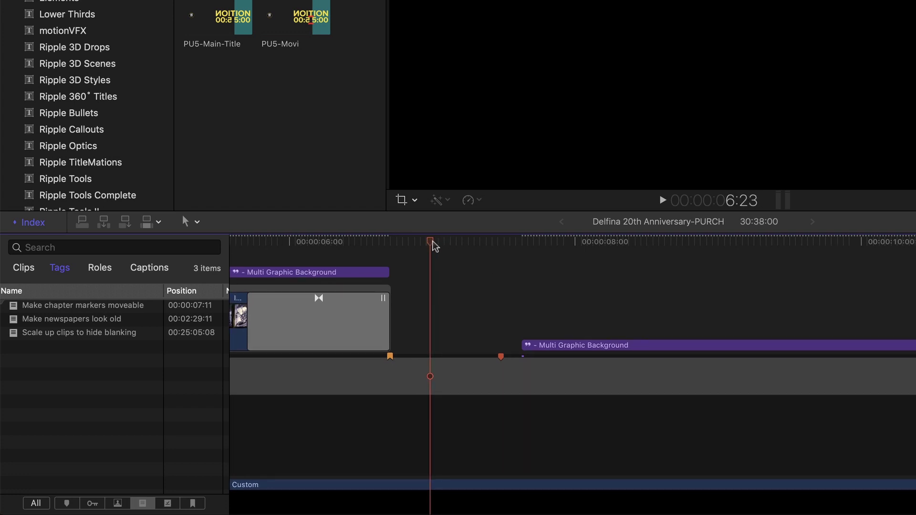
# - Connect an RT Adjustment Layer over a range ending at 00:00:07:05
pyautogui.press('c')
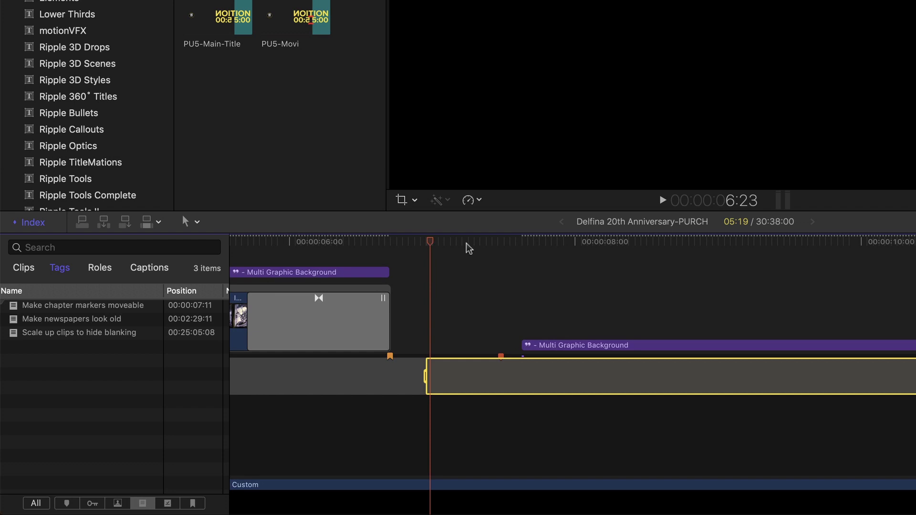
pyautogui.click(467, 244)
pyautogui.press('o')
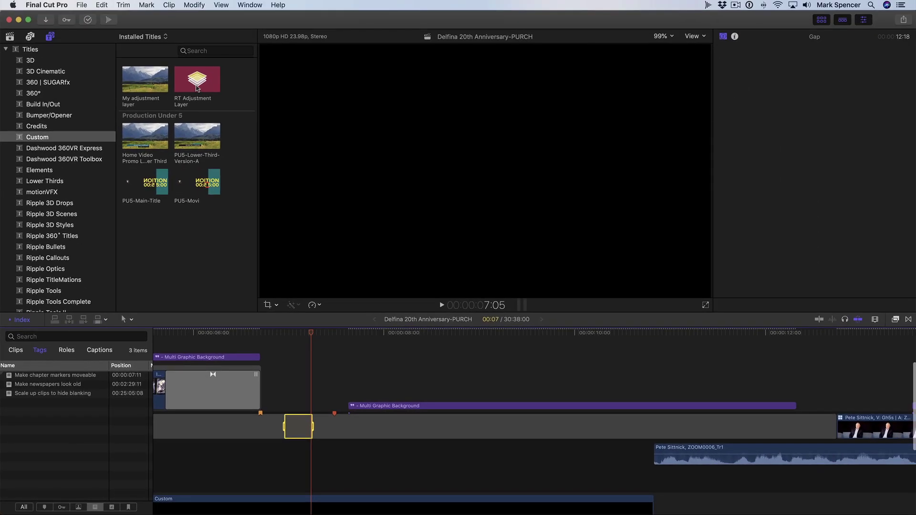
pyautogui.click(196, 88)
pyautogui.press('q')
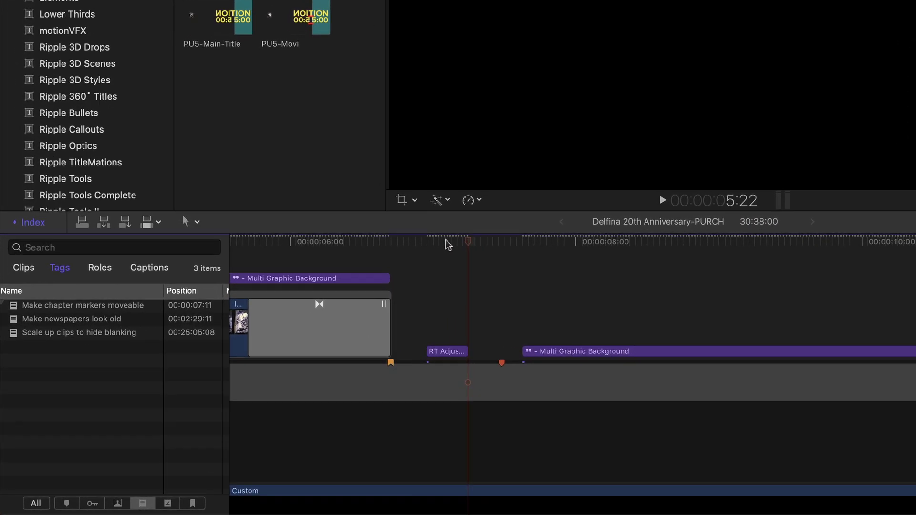
# - Delete the old THE BEGINNING chapter marker from the underlying clip
pyautogui.click(297, 334)
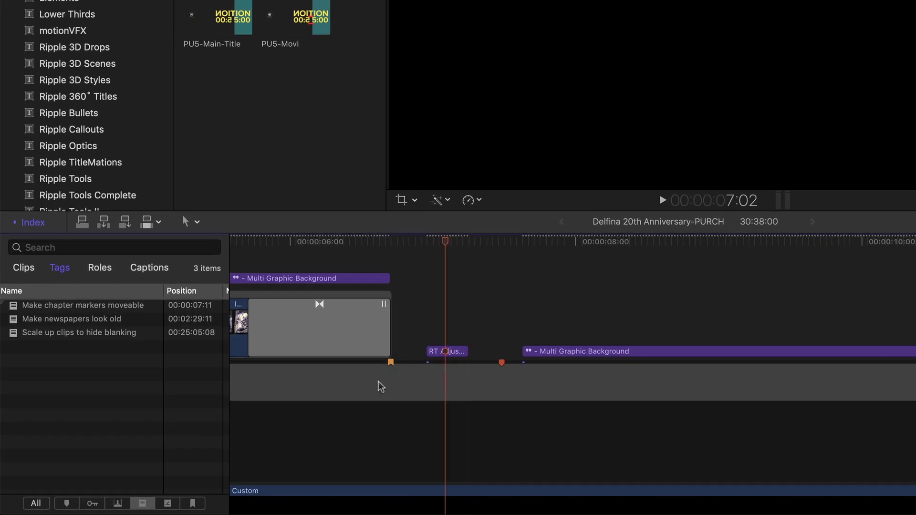
pyautogui.doubleClick(391, 362)
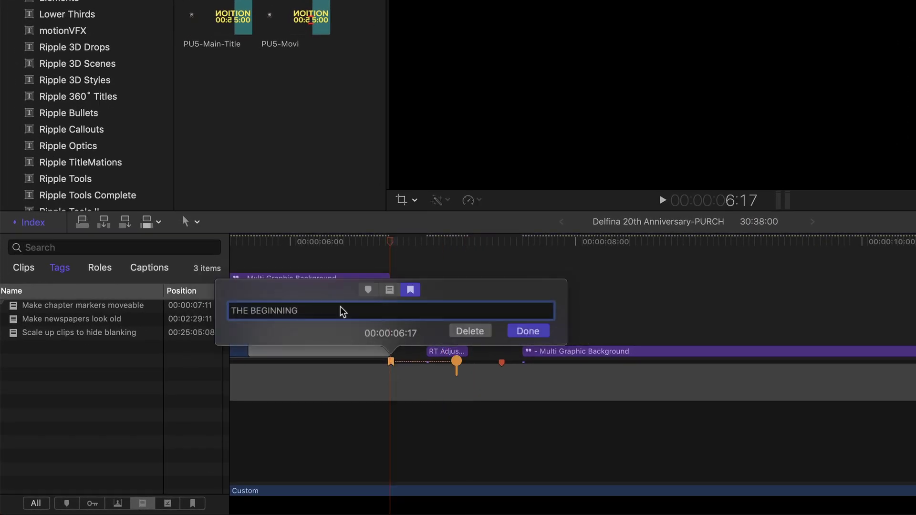
pyautogui.moveTo(278, 310); pyautogui.dragTo(198, 308)
pyautogui.hscroll(1, 196, 307)
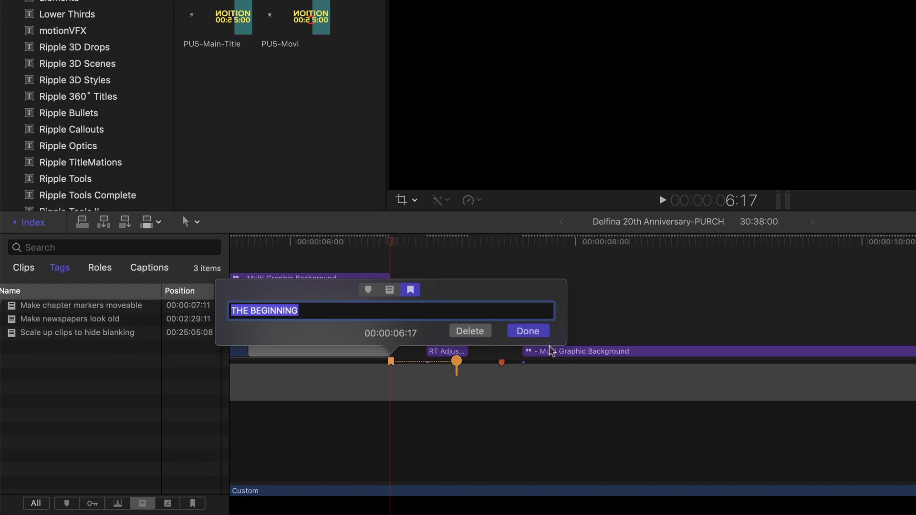
pyautogui.click(471, 330)
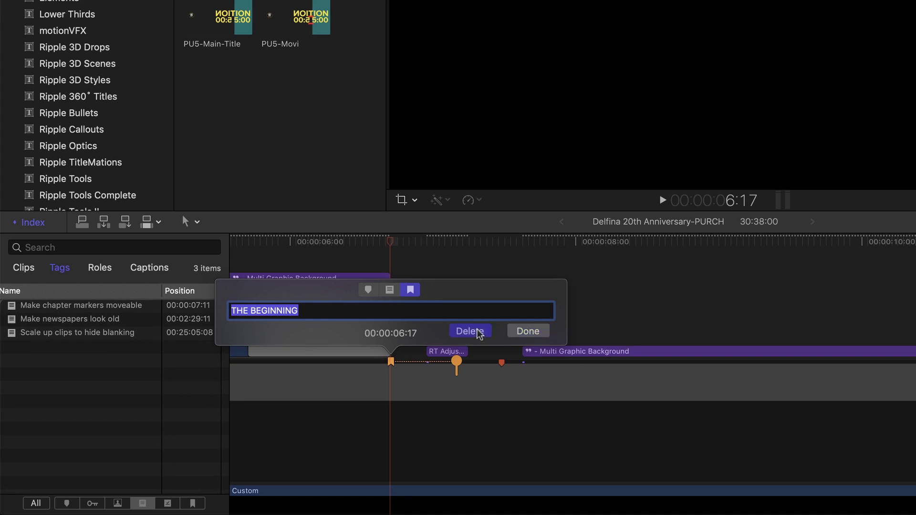
# - Add a THE BEGINNING chapter marker on the adjustment layer and slide the layer slightly earlier
pyautogui.click(453, 244)
pyautogui.click(451, 353)
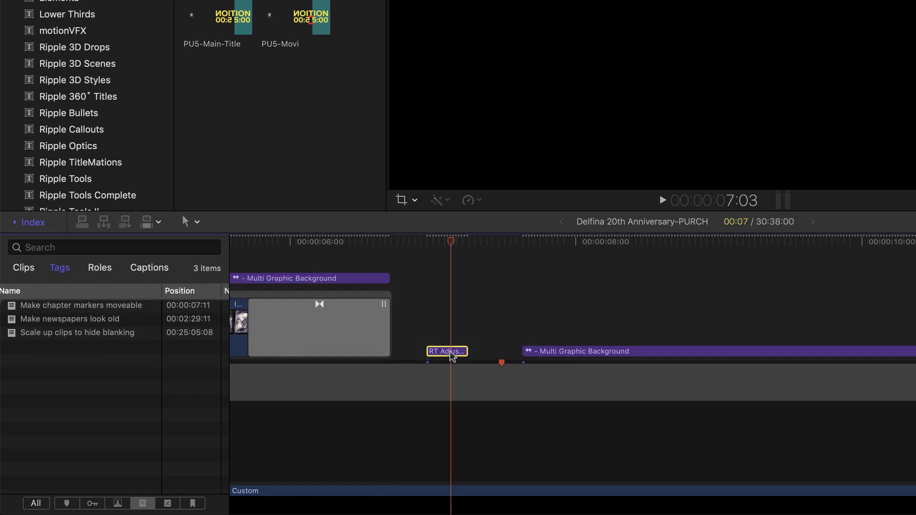
pyautogui.press('m')
pyautogui.press('m')
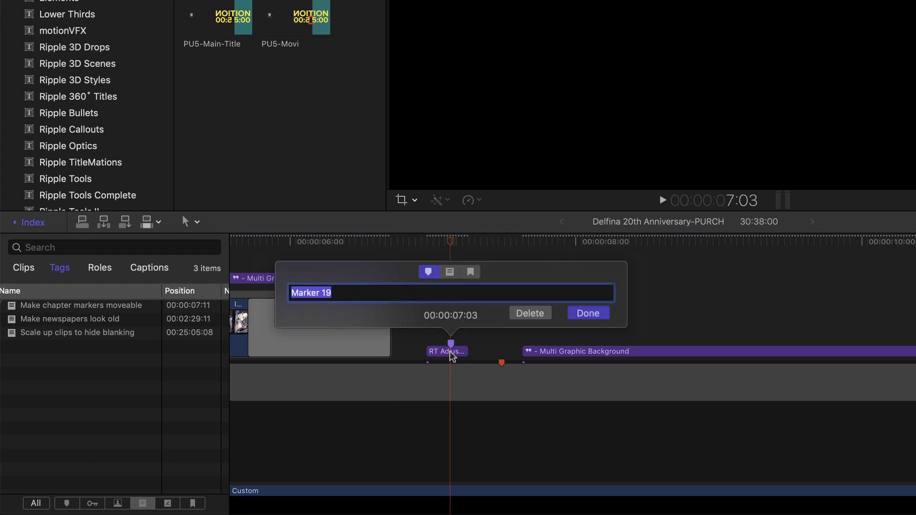
pyautogui.write('THE BEGINNING')
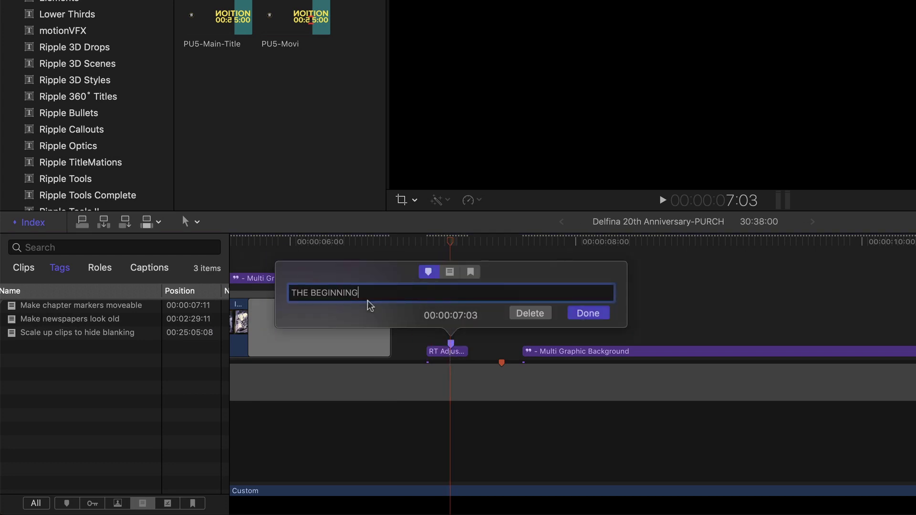
pyautogui.click(471, 272)
pyautogui.click(587, 313)
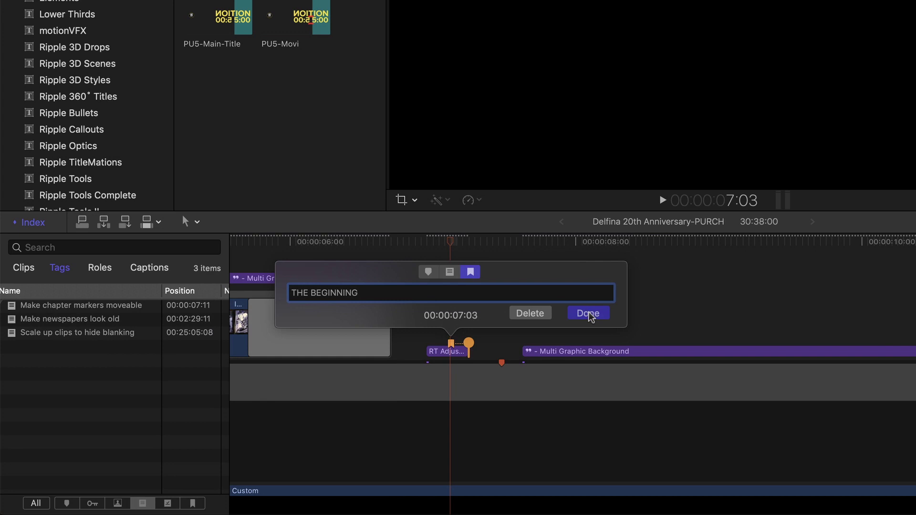
pyautogui.click(452, 355)
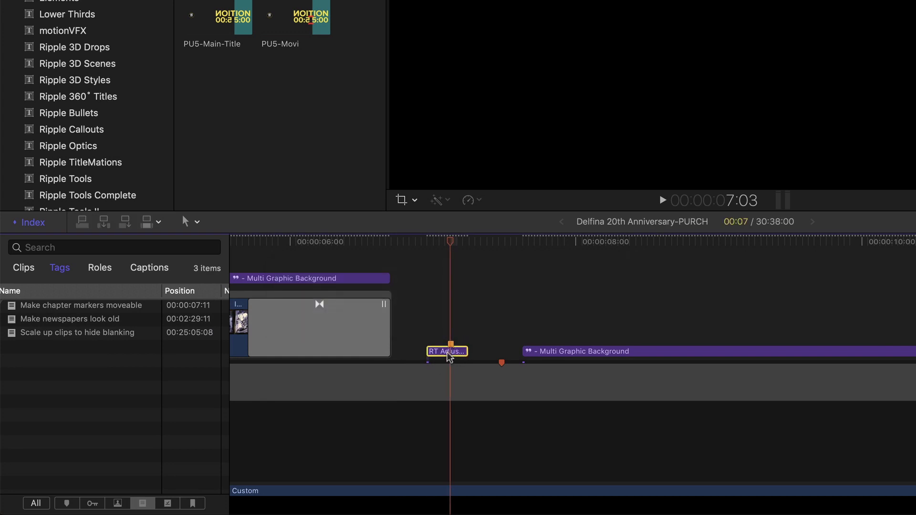
pyautogui.moveTo(449, 357)
pyautogui.mouseDown()
pyautogui.moveTo(520, 339)
pyautogui.moveTo(827, 338)
pyautogui.moveTo(420, 340)
pyautogui.moveTo(436, 355)
pyautogui.mouseUp()
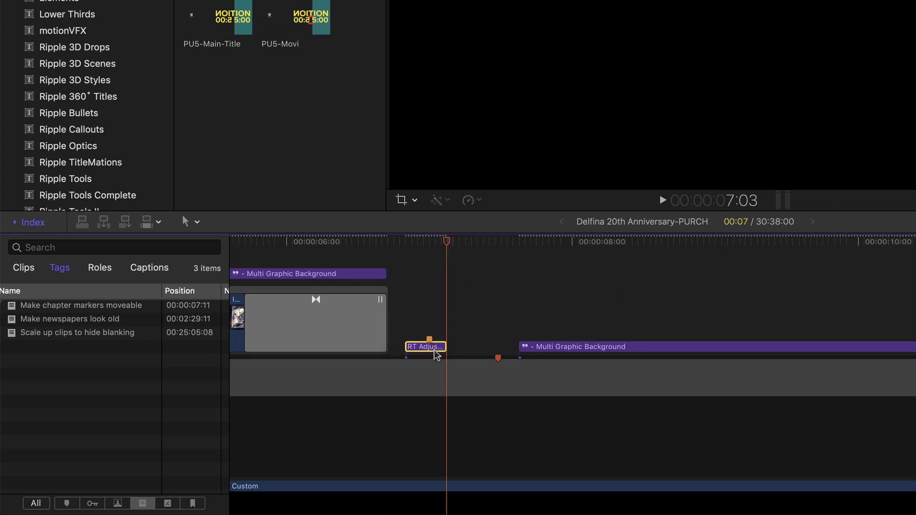
# - Jump to the Make newspapers look old tag at 00:02:29:11 with the Inspector shown
pyautogui.click(427, 244)
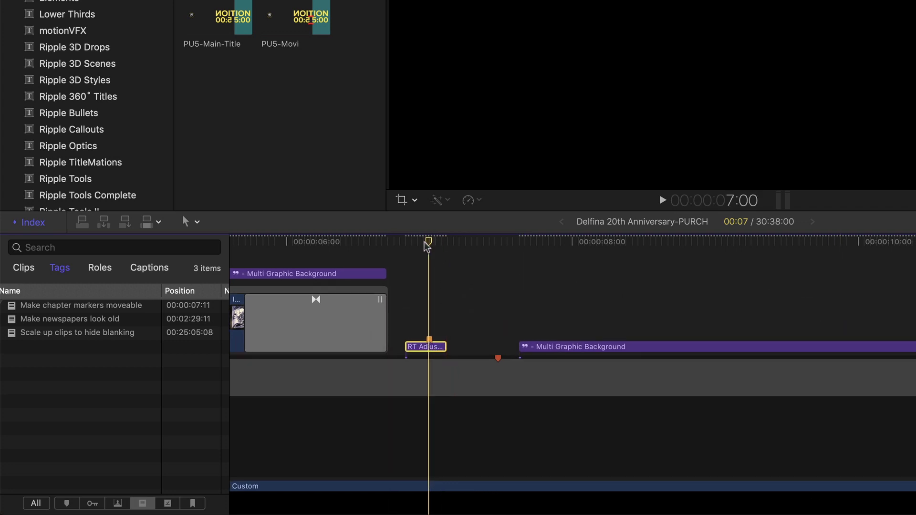
pyautogui.click(71, 319)
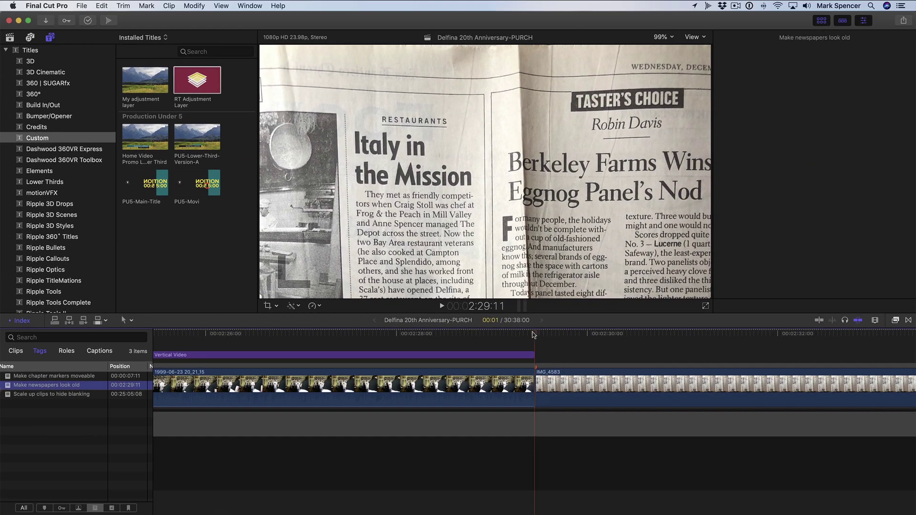
pyautogui.press('super+4')
pyautogui.press('super+minus')
pyautogui.press('super+minus')
pyautogui.press('super+minus')
pyautogui.press('super+minus')
pyautogui.press('super+minus')
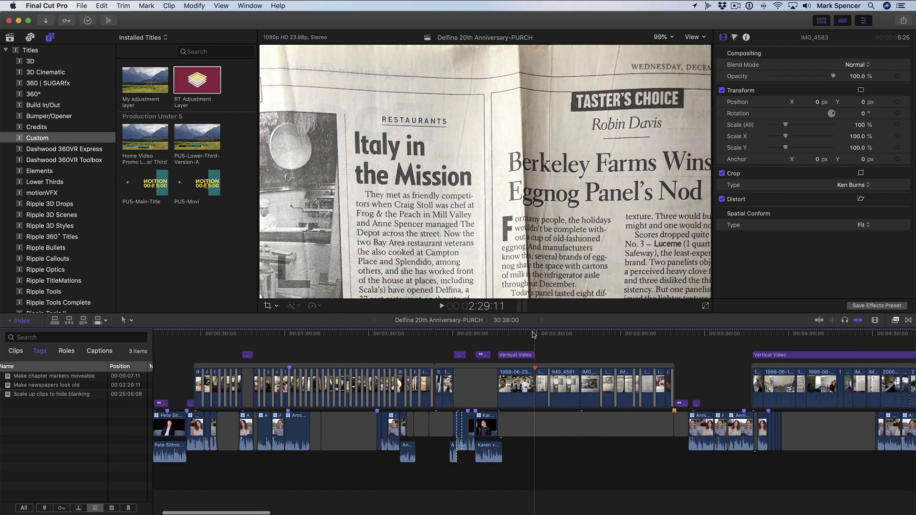
pyautogui.press('super+equal')
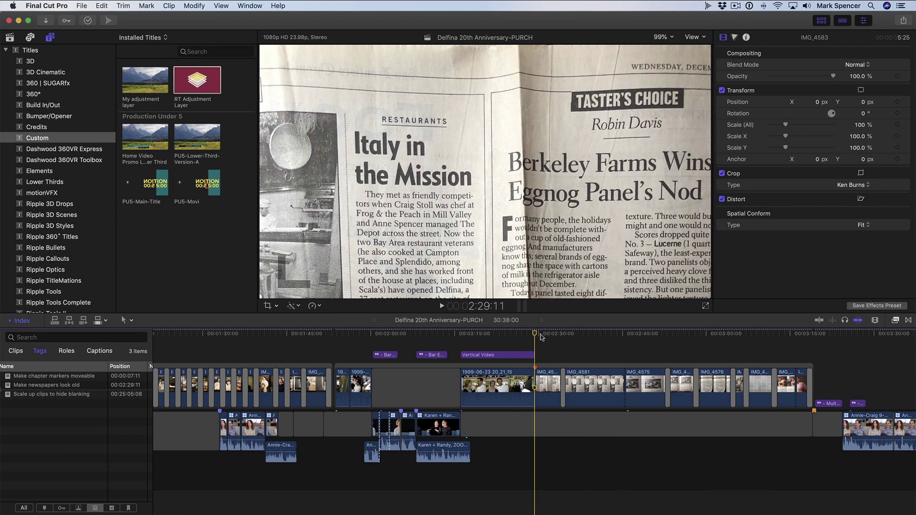
# - Connect an RT Adjustment Layer and extend it across the newspaper clips
pyautogui.press('q')
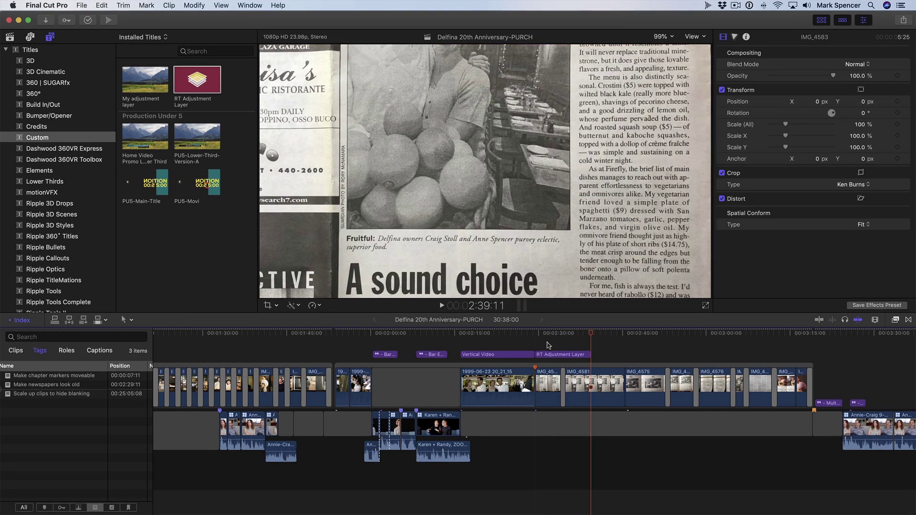
pyautogui.moveTo(589, 354); pyautogui.dragTo(770, 360)
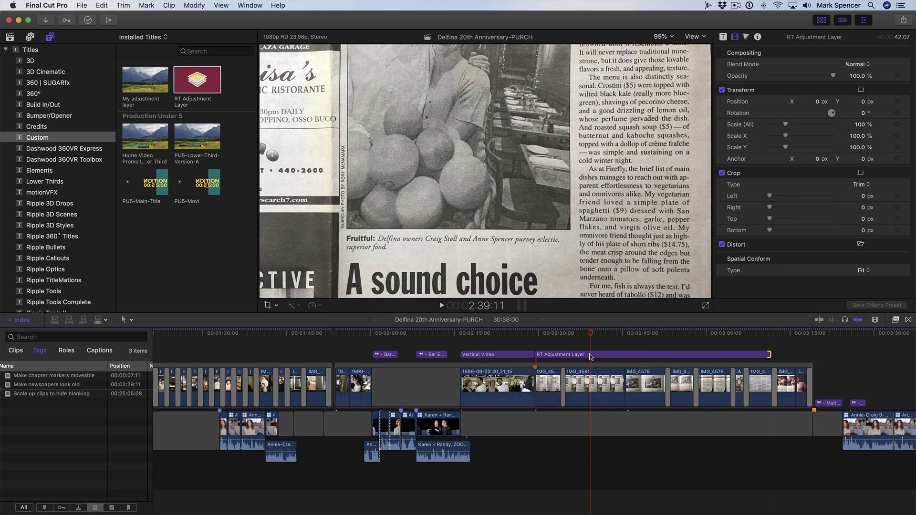
pyautogui.click(590, 357)
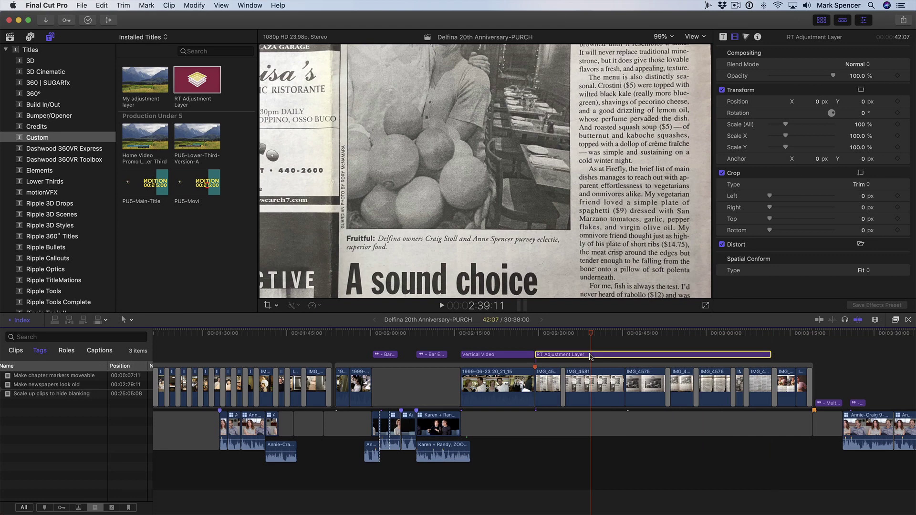
# - In the Color Board, tint highlights warm orange (24°/53%) and drop shadows to -31%
pyautogui.press('super+6')
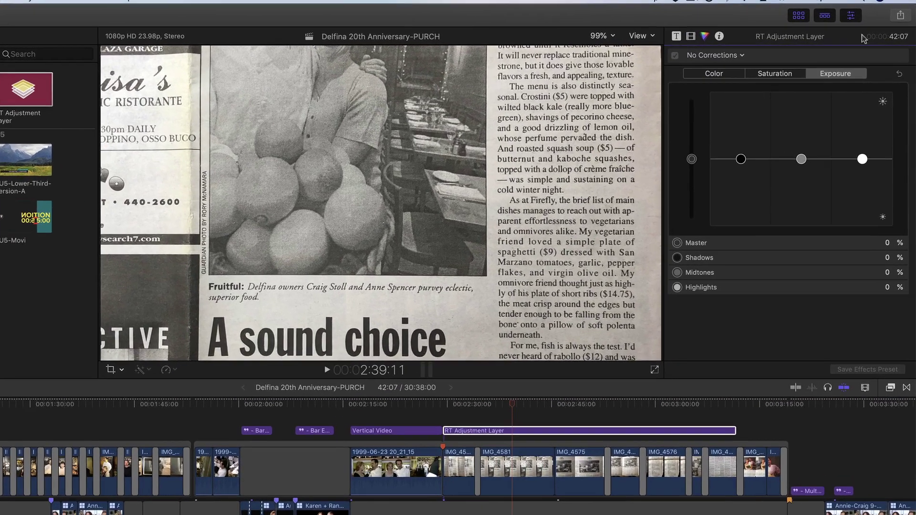
pyautogui.click(711, 74)
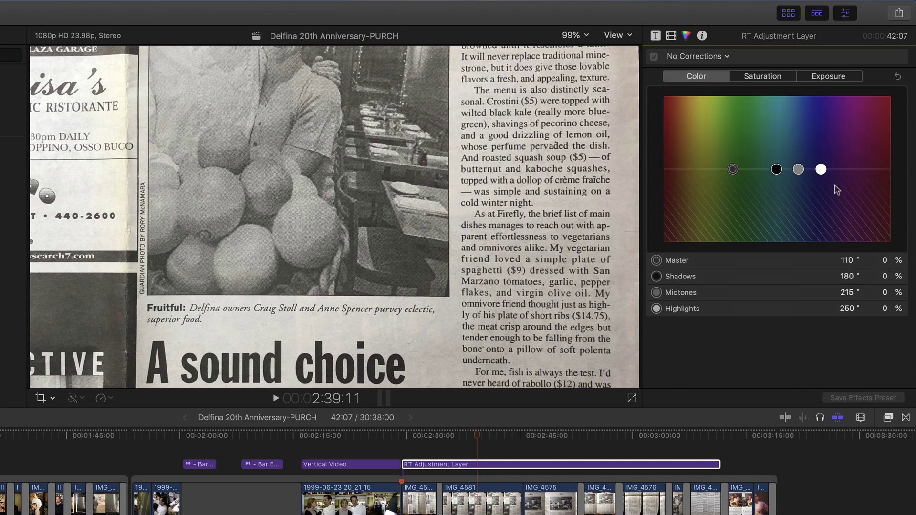
pyautogui.moveTo(820, 169); pyautogui.dragTo(678, 130)
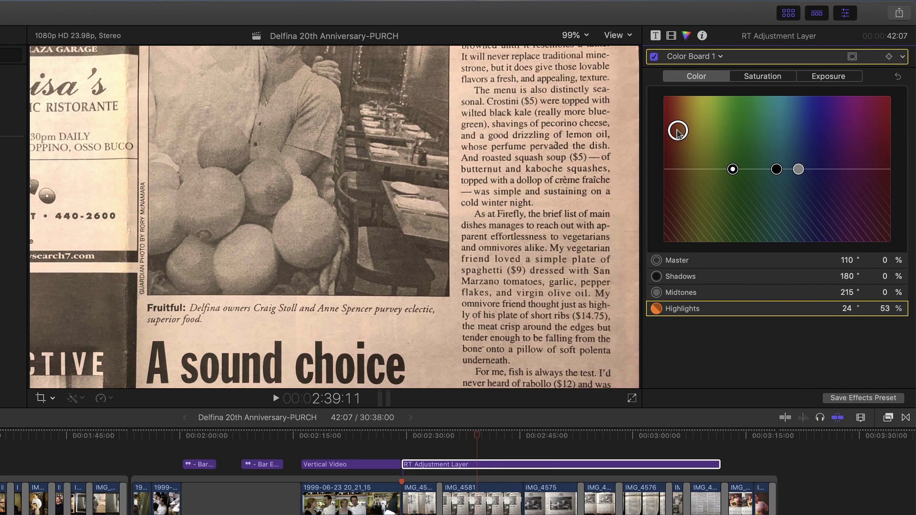
pyautogui.click(828, 76)
pyautogui.moveTo(724, 171); pyautogui.dragTo(722, 193)
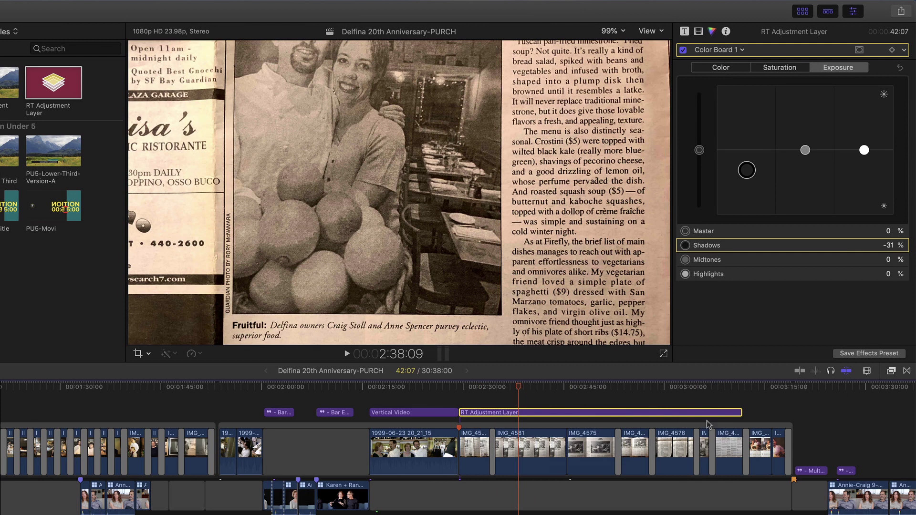
pyautogui.moveTo(741, 413)
pyautogui.mouseDown()
pyautogui.moveTo(545, 413)
pyautogui.moveTo(740, 422)
pyautogui.mouseUp()
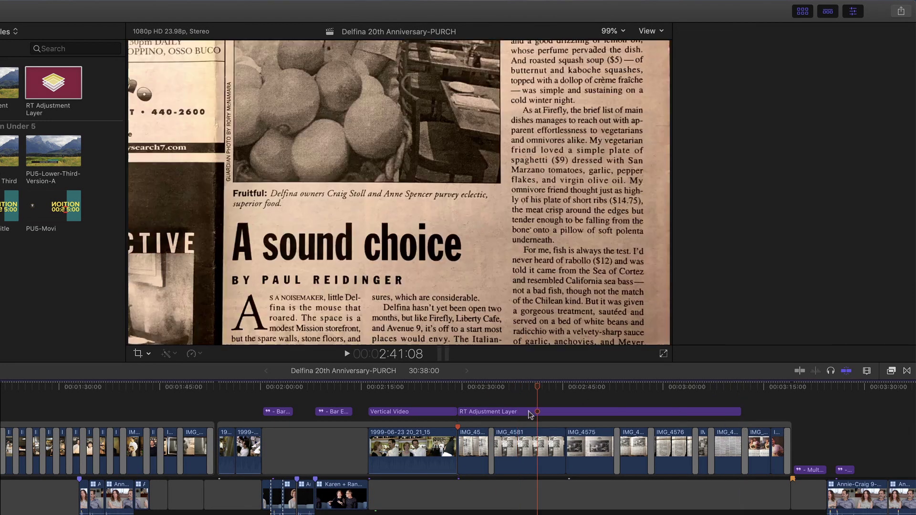
pyautogui.click(531, 413)
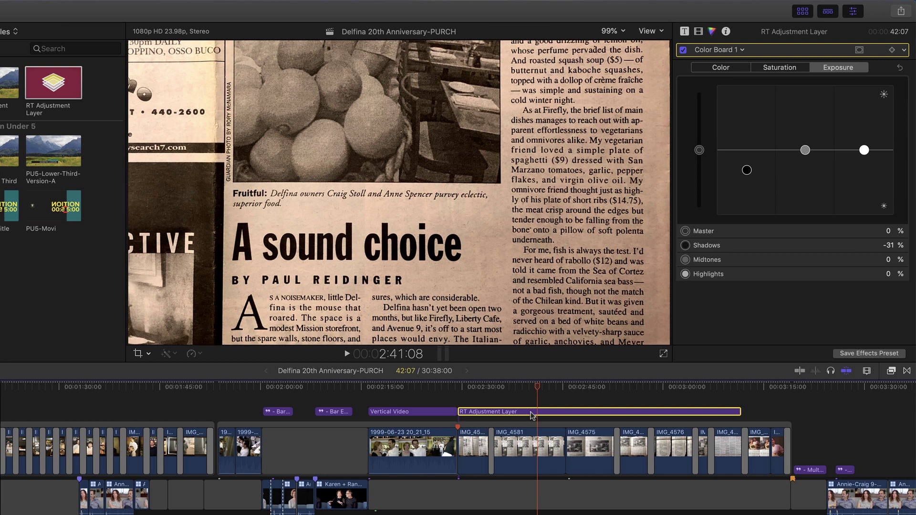
pyautogui.press('v')
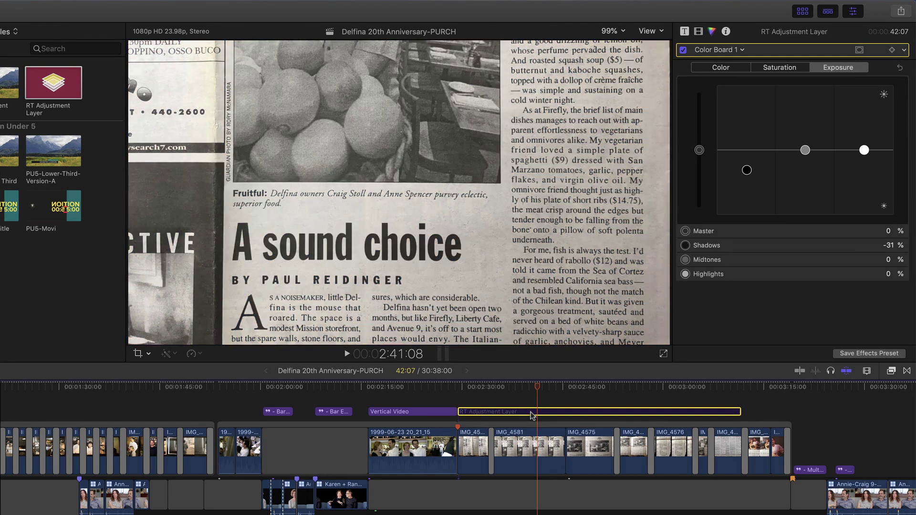
pyautogui.press('v')
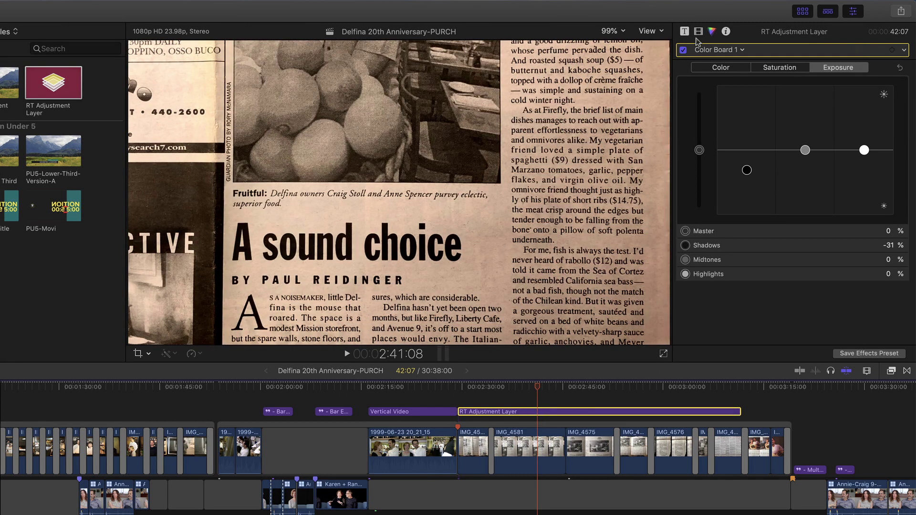
# - Disable Color Board 1 and apply the Stylize Aged Paper effect to the adjustment layer
pyautogui.click(683, 50)
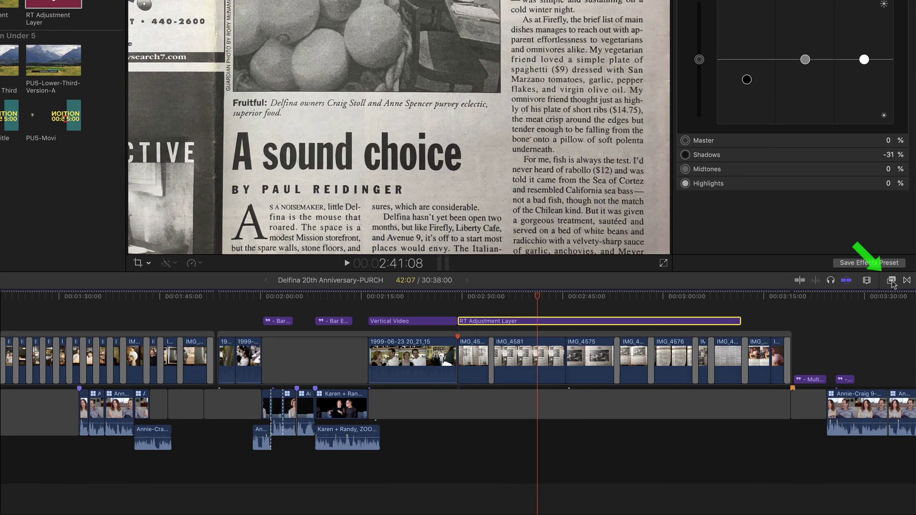
pyautogui.click(891, 281)
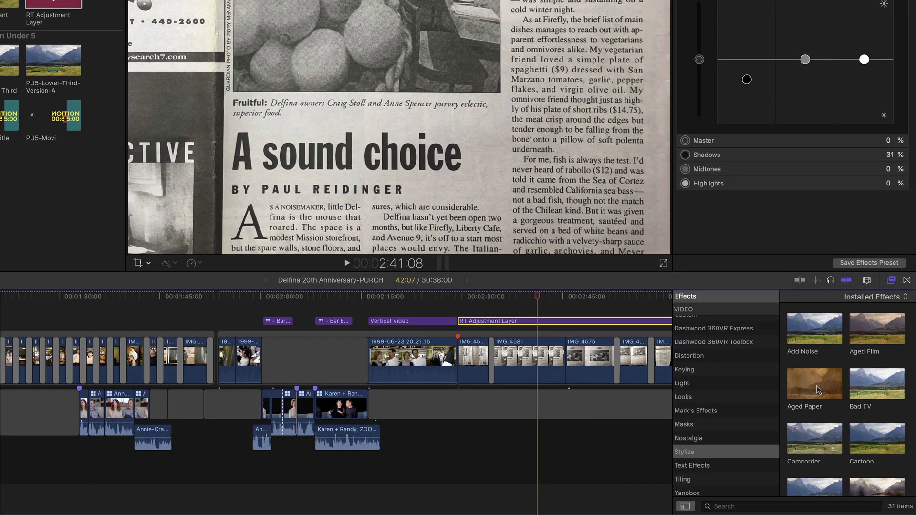
pyautogui.moveTo(818, 390); pyautogui.dragTo(555, 335)
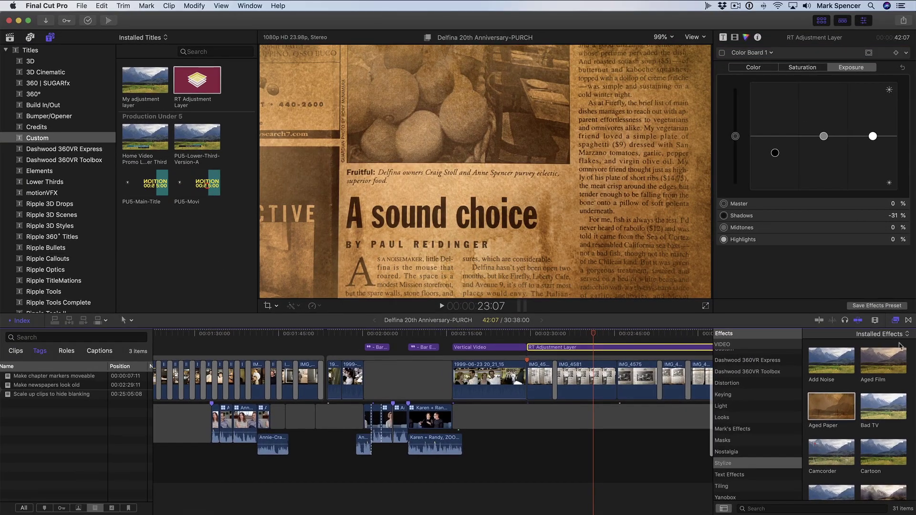
pyautogui.click(894, 320)
pyautogui.scroll(2, 613, 354)
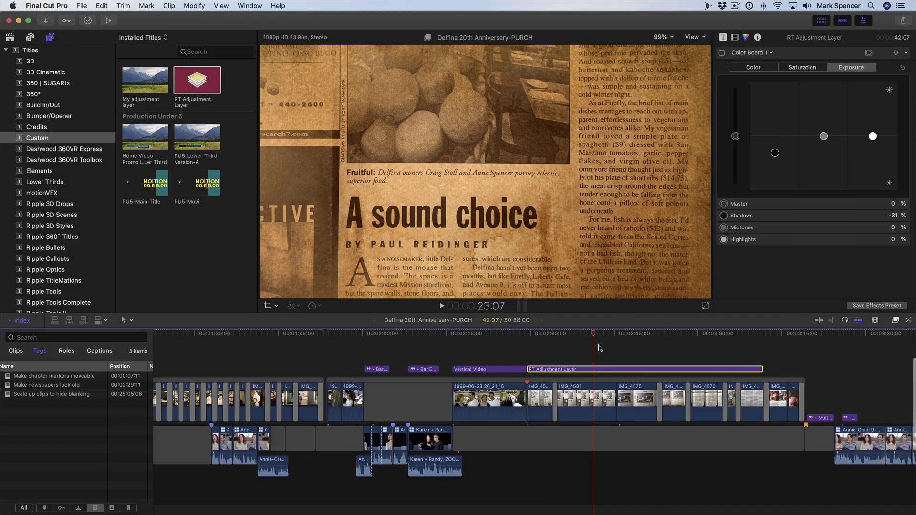
pyautogui.moveTo(555, 336); pyautogui.dragTo(600, 348)
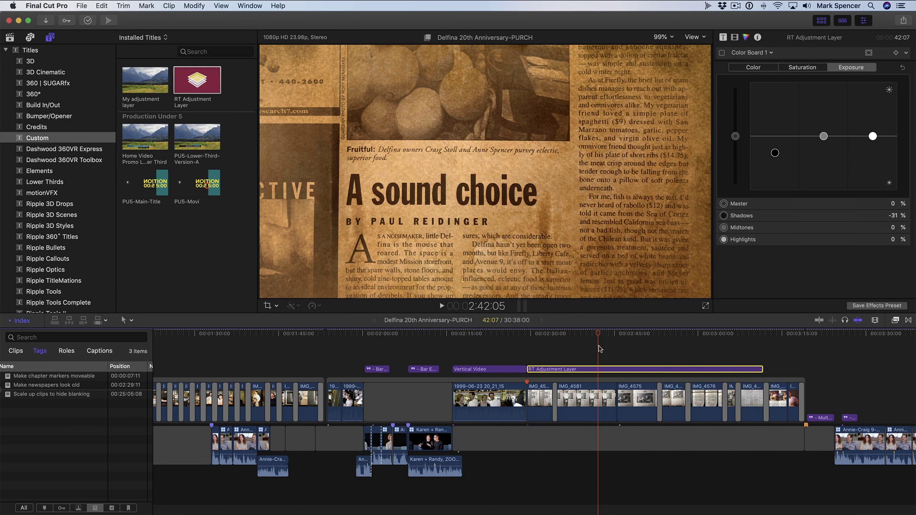
pyautogui.scroll(-1, 429, 363)
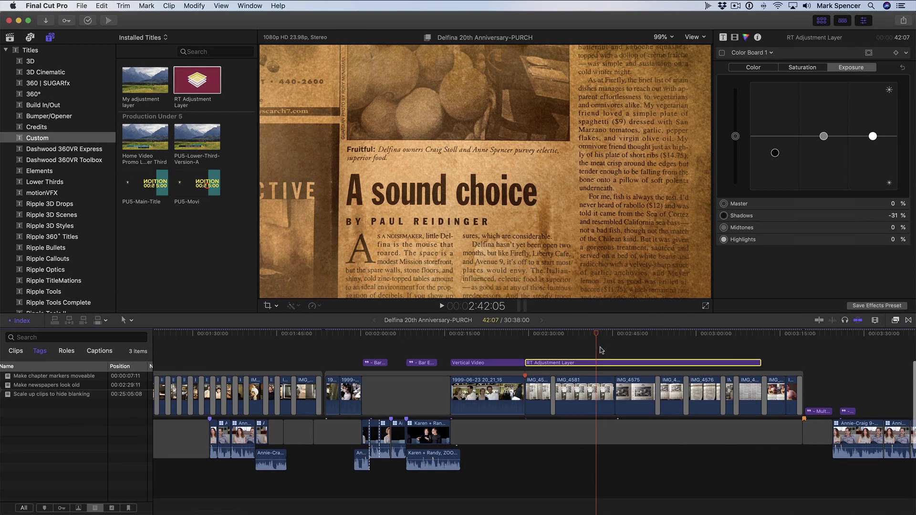
# - Jump to the Scale up clips to hide blanking tag at 00:25:05:08 and scrub the vertical clips' edges
pyautogui.click(55, 392)
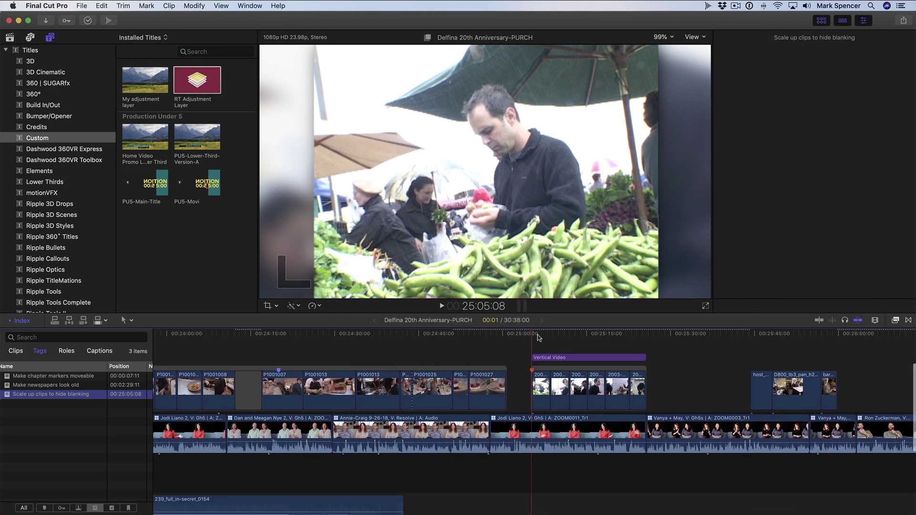
pyautogui.moveTo(538, 337); pyautogui.dragTo(560, 337)
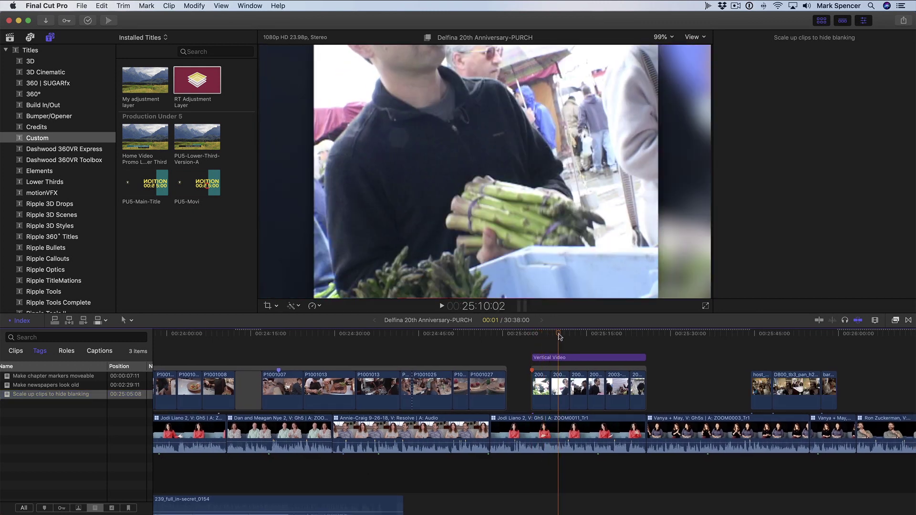
pyautogui.press('l')
pyautogui.press('l')
pyautogui.press('l')
pyautogui.click(554, 336)
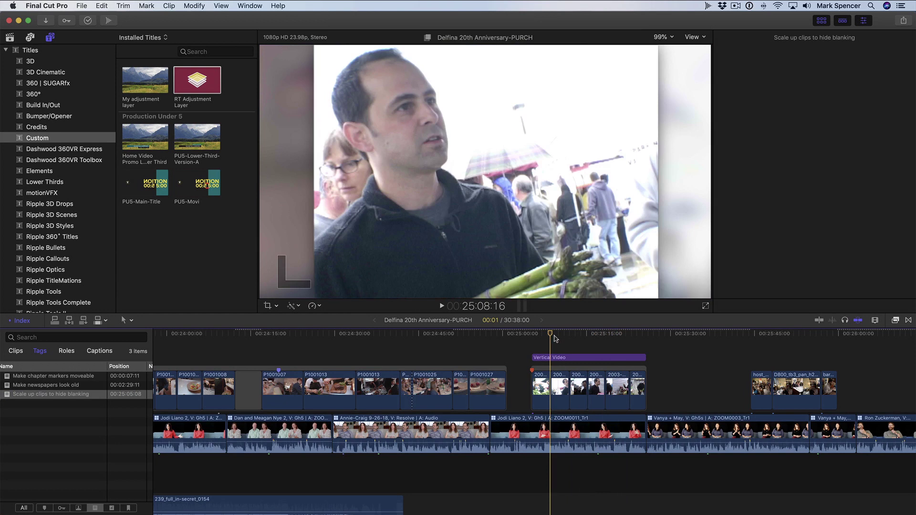
pyautogui.press('space')
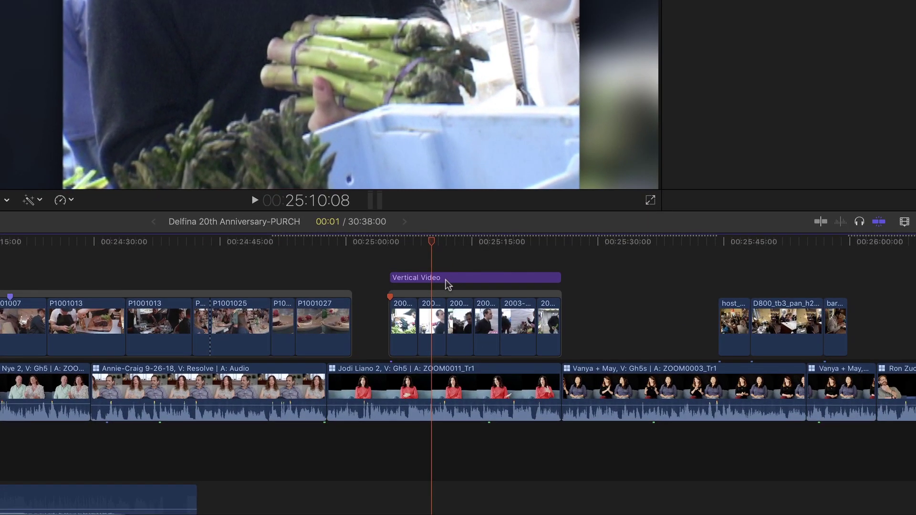
pyautogui.scroll(2, 446, 280)
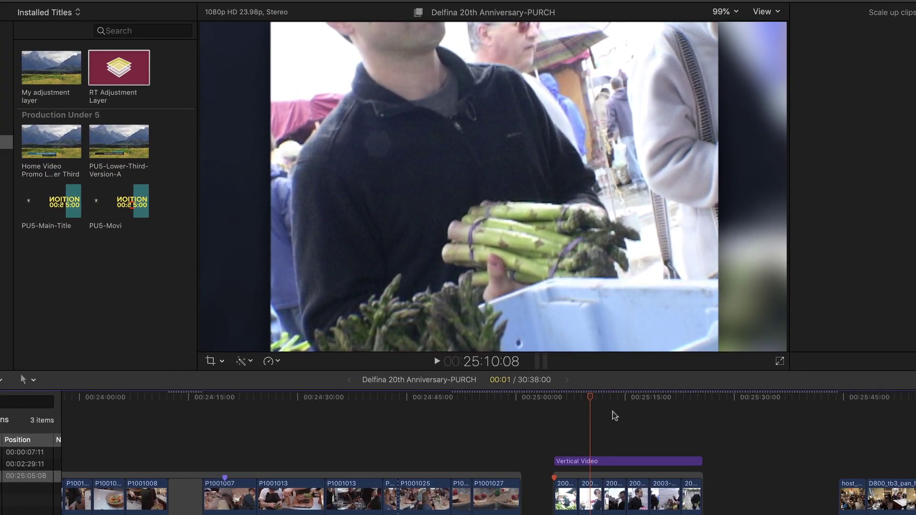
pyautogui.moveTo(591, 399)
pyautogui.mouseDown()
pyautogui.moveTo(580, 401)
pyautogui.moveTo(604, 401)
pyautogui.moveTo(596, 404)
pyautogui.mouseUp()
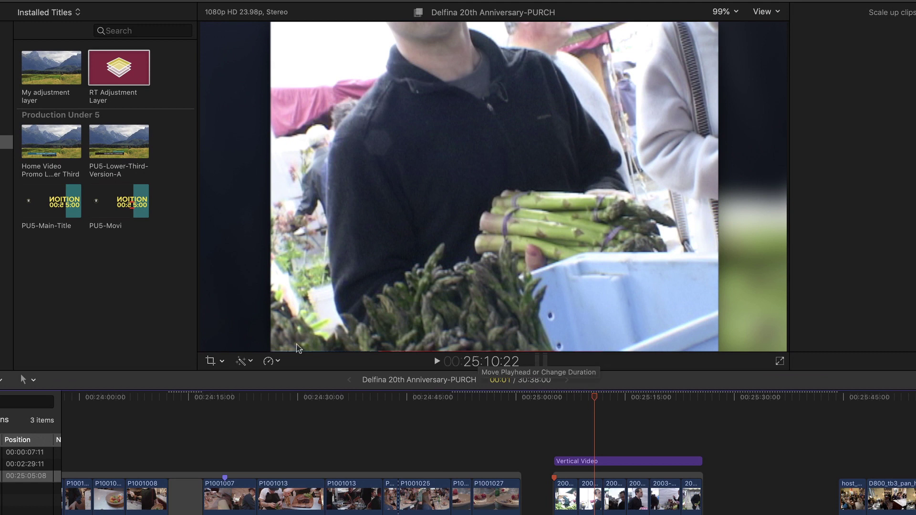
pyautogui.moveTo(594, 401); pyautogui.dragTo(616, 404)
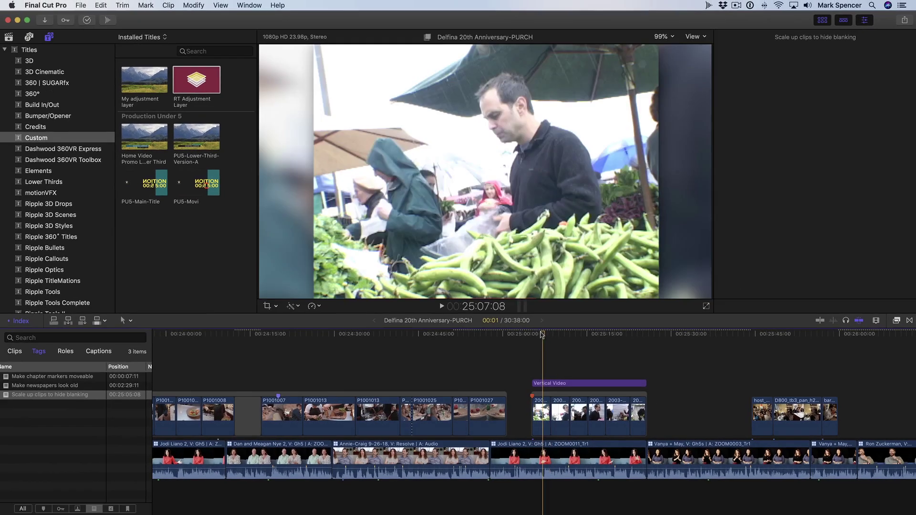
# - Extend the adjustment layer across the Vertical Video clips and select it
pyautogui.press('super+4')
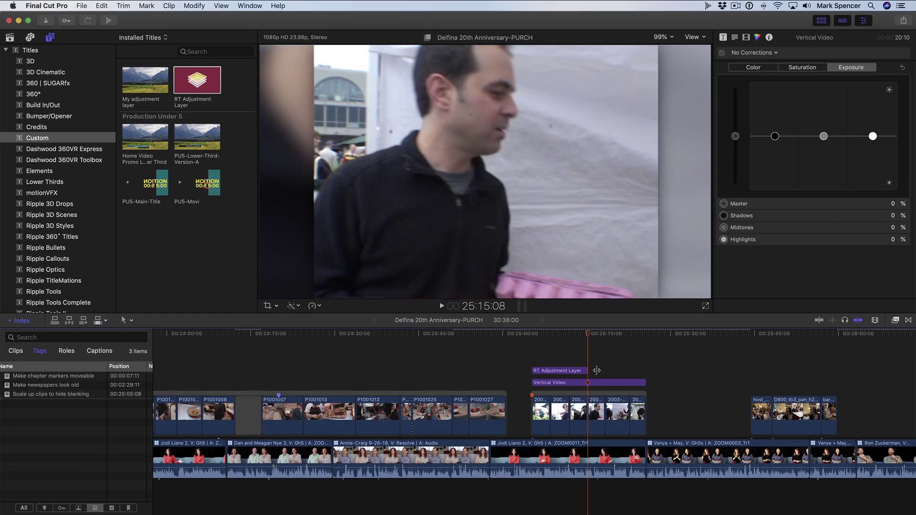
pyautogui.moveTo(597, 370); pyautogui.dragTo(646, 370)
pyautogui.click(591, 374)
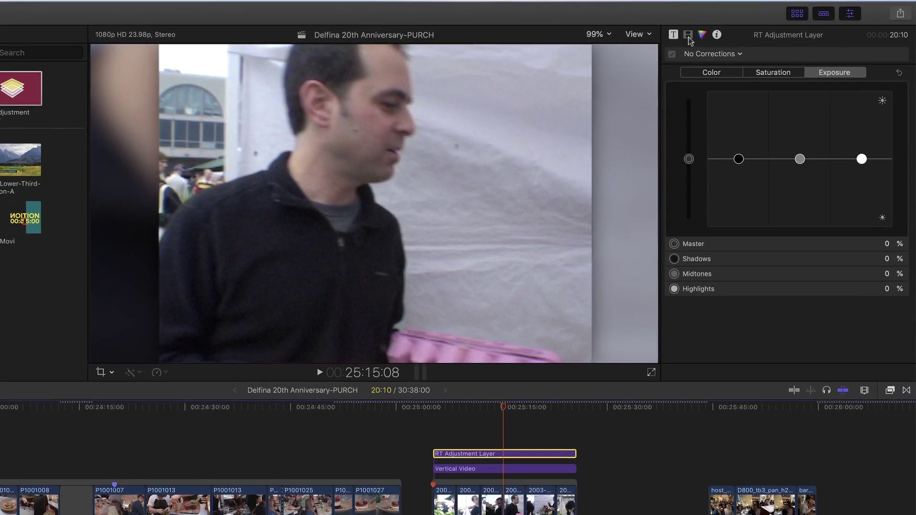
# - Set the adjustment layer's Scale (All) to 102% and compare the trimmed edges
pyautogui.click(734, 38)
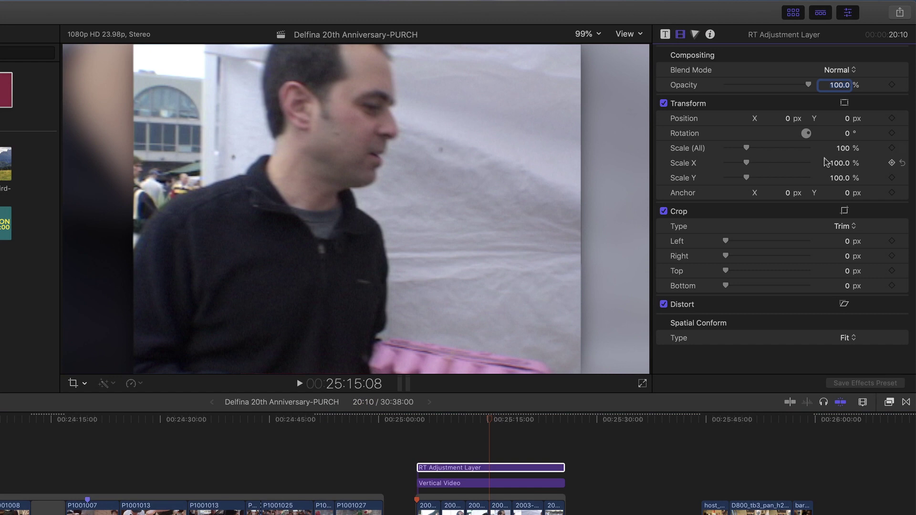
pyautogui.click(843, 150)
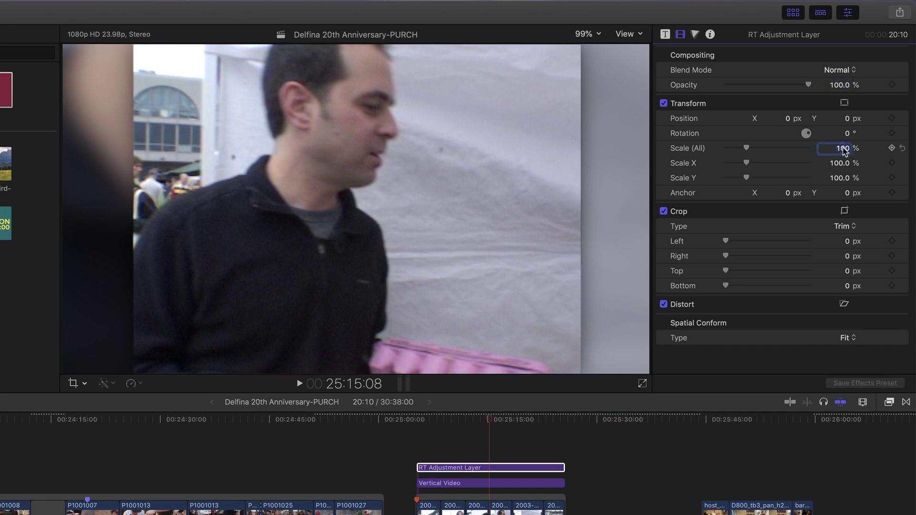
pyautogui.write('102')
pyautogui.press('Return')
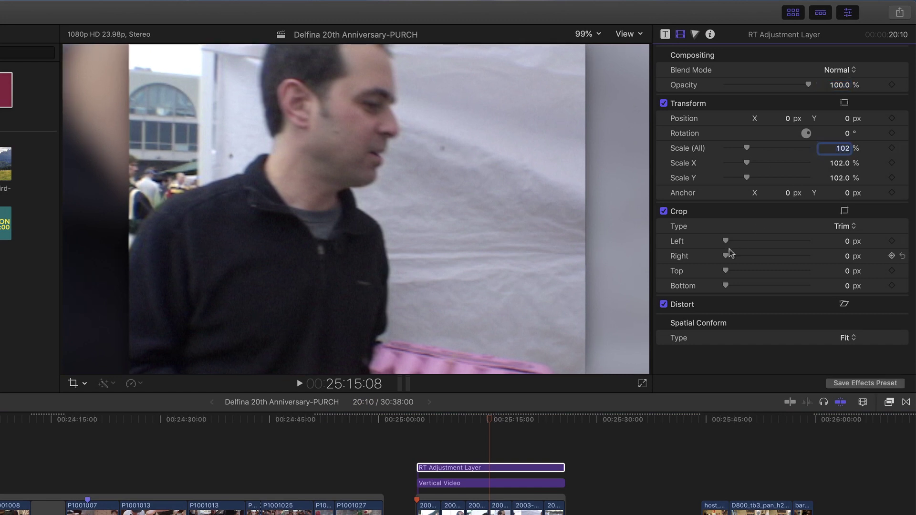
pyautogui.moveTo(491, 422)
pyautogui.mouseDown()
pyautogui.moveTo(430, 420)
pyautogui.moveTo(544, 433)
pyautogui.moveTo(477, 422)
pyautogui.mouseUp()
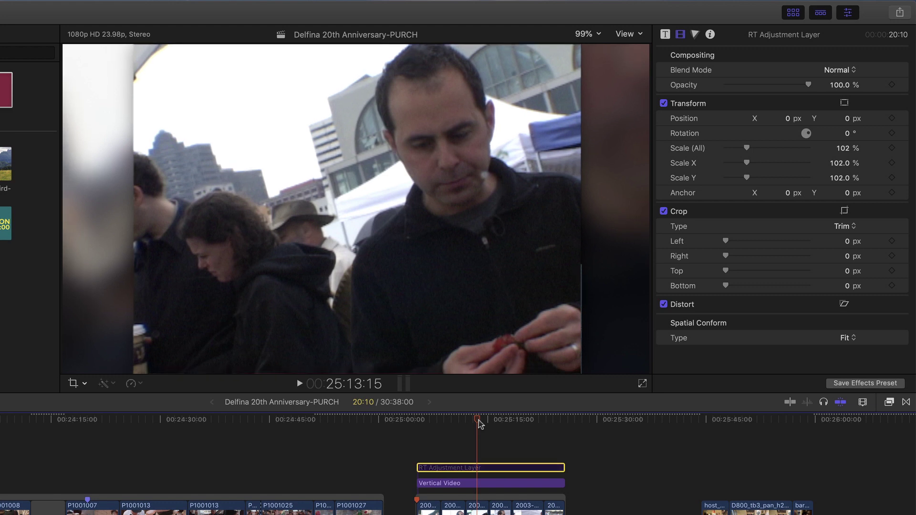
pyautogui.press('v')
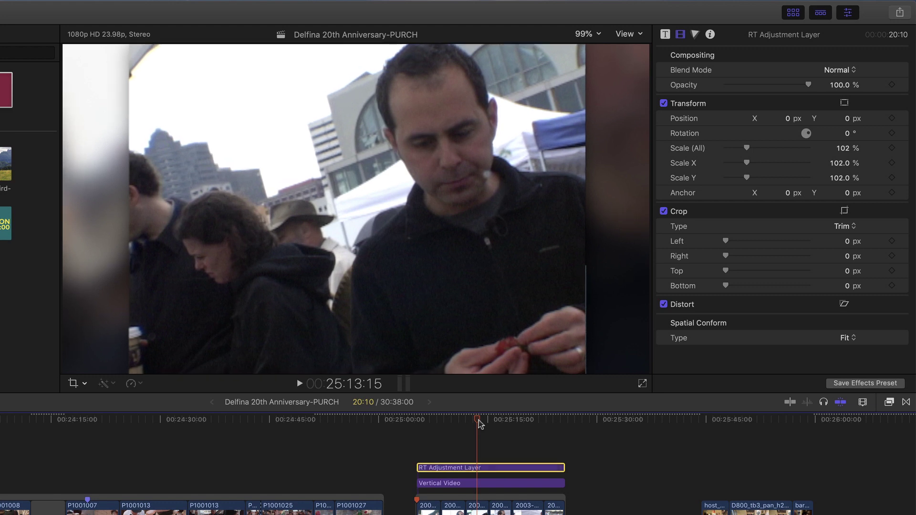